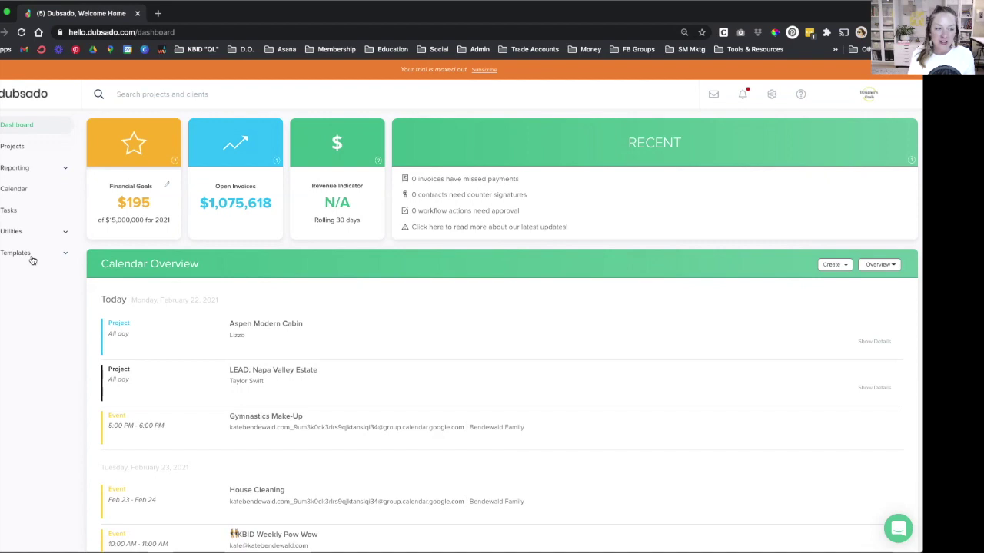
Step: Open the projects list and review the In-Home Consultation and Proposal Sent lead stages and the full set of job statuses
{"action": "left_click", "coordinate": [26, 106]}
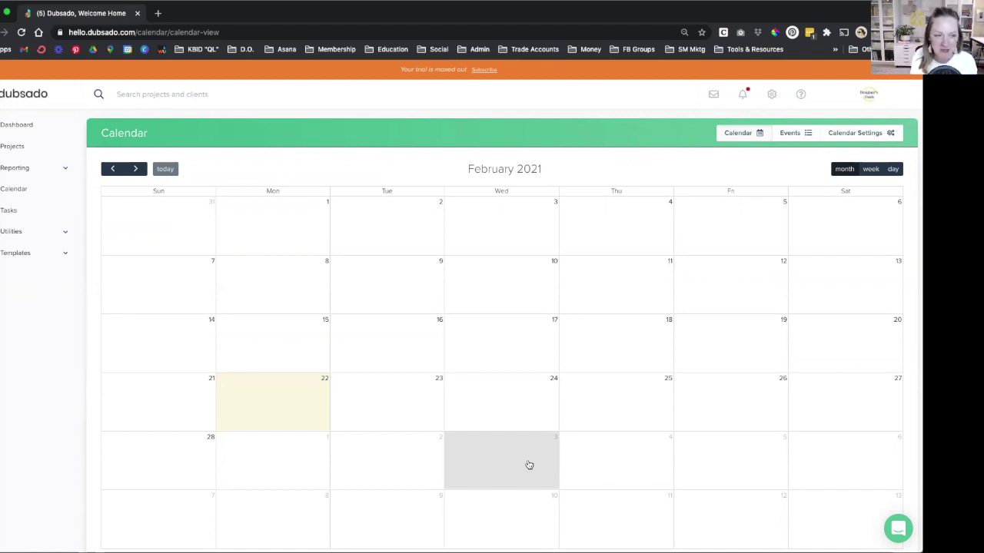
{"action": "left_click", "coordinate": [13, 146]}
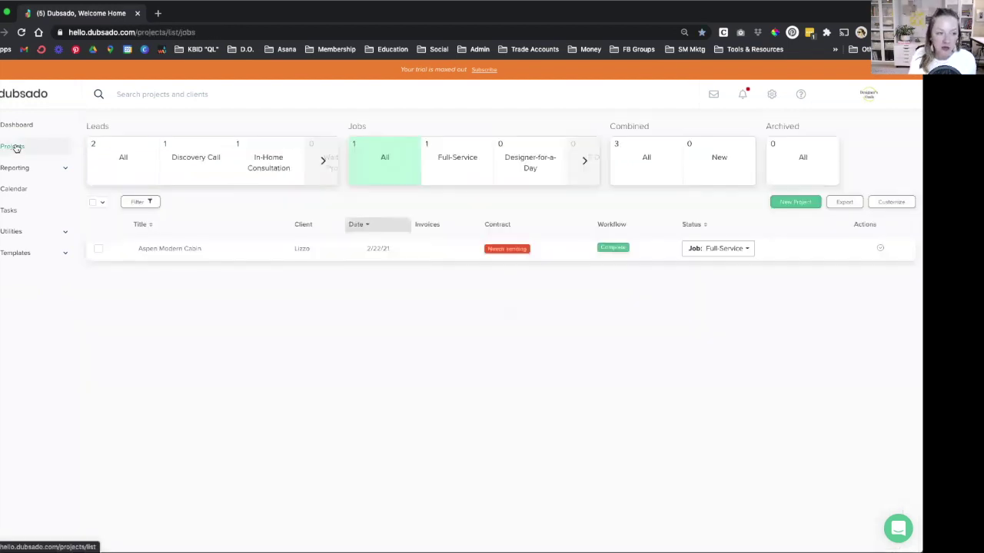
{"action": "left_click", "coordinate": [326, 161]}
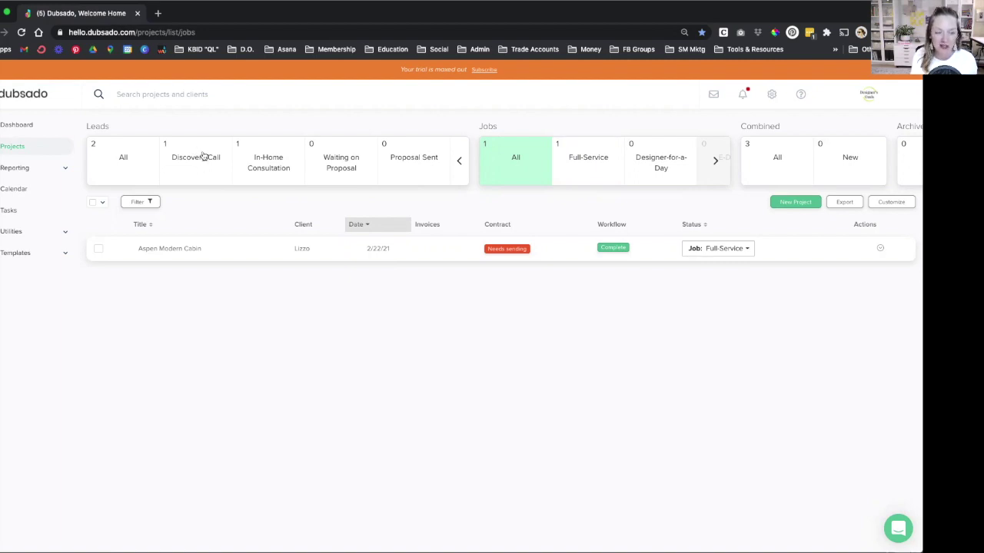
{"action": "left_click", "coordinate": [263, 162]}
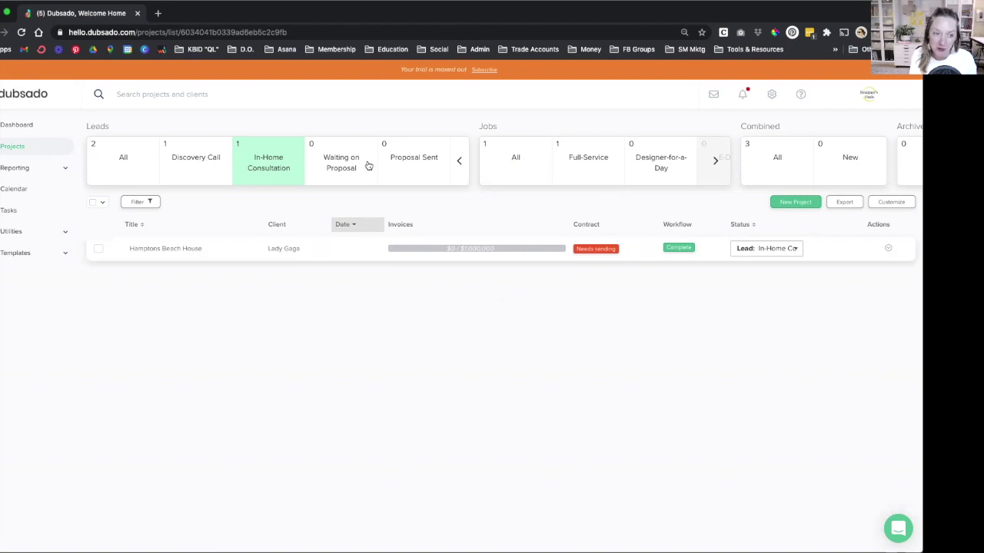
{"action": "left_click", "coordinate": [423, 162]}
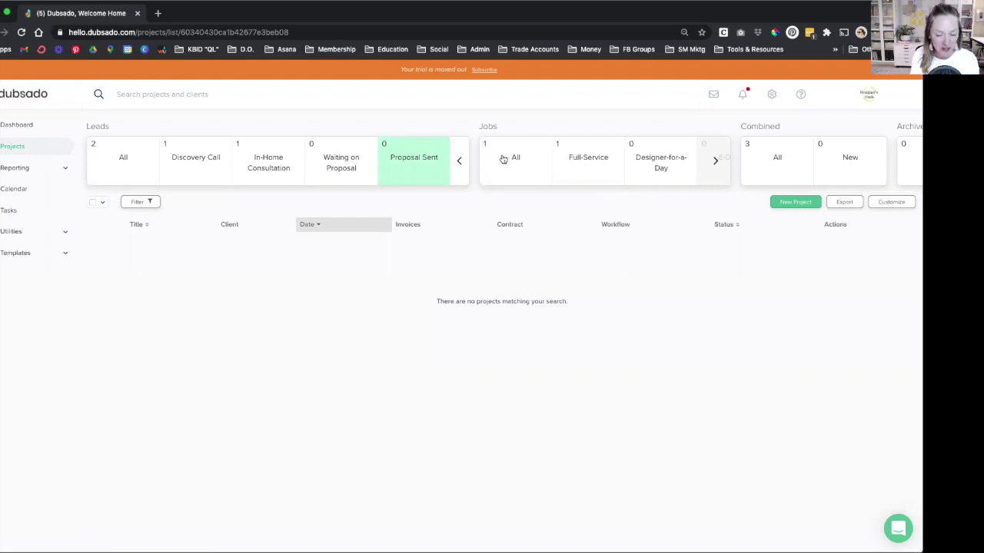
{"action": "left_click", "coordinate": [718, 161]}
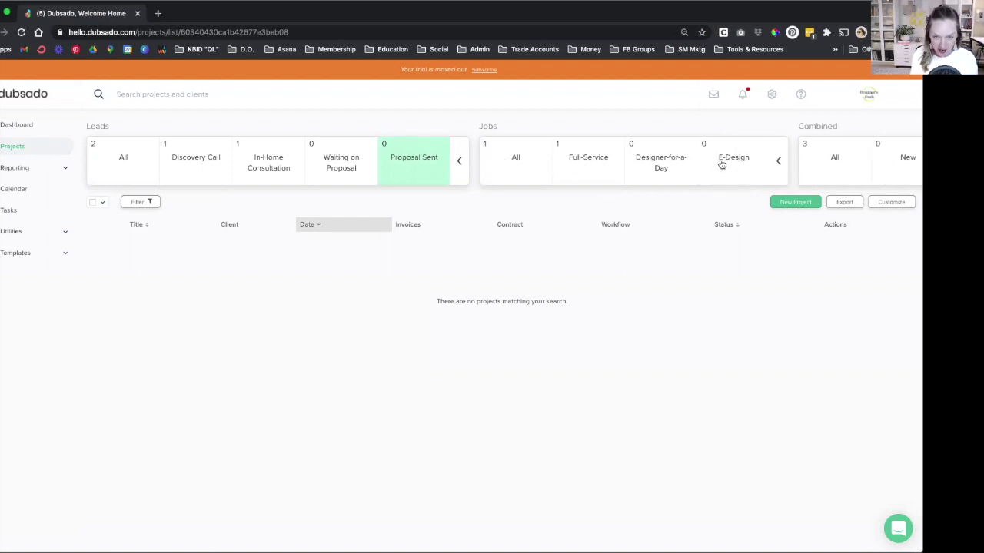
Step: Look over the scheduler templates and the fields of the Discovery Call lead capture form
{"action": "left_click", "coordinate": [38, 257]}
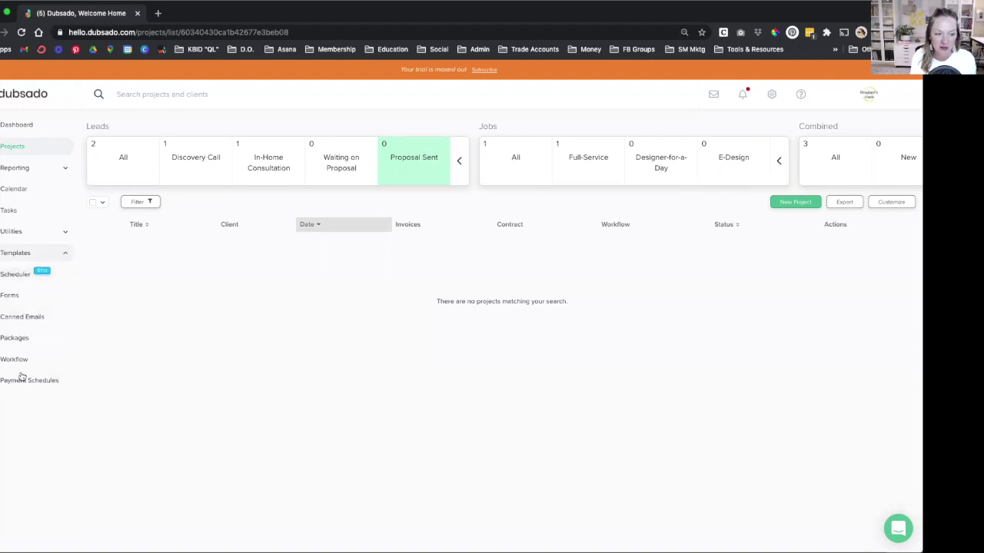
{"action": "left_click", "coordinate": [15, 275]}
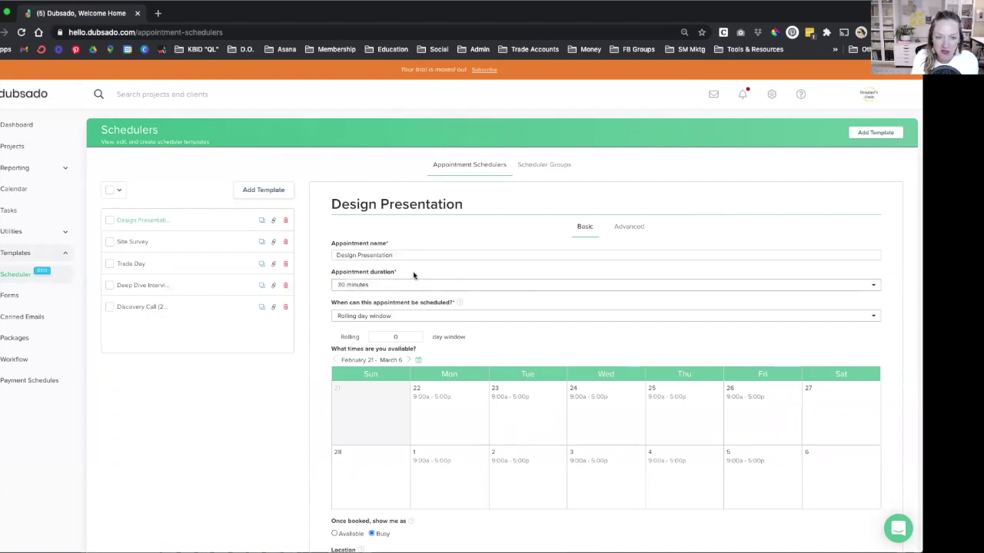
{"action": "left_click", "coordinate": [22, 298]}
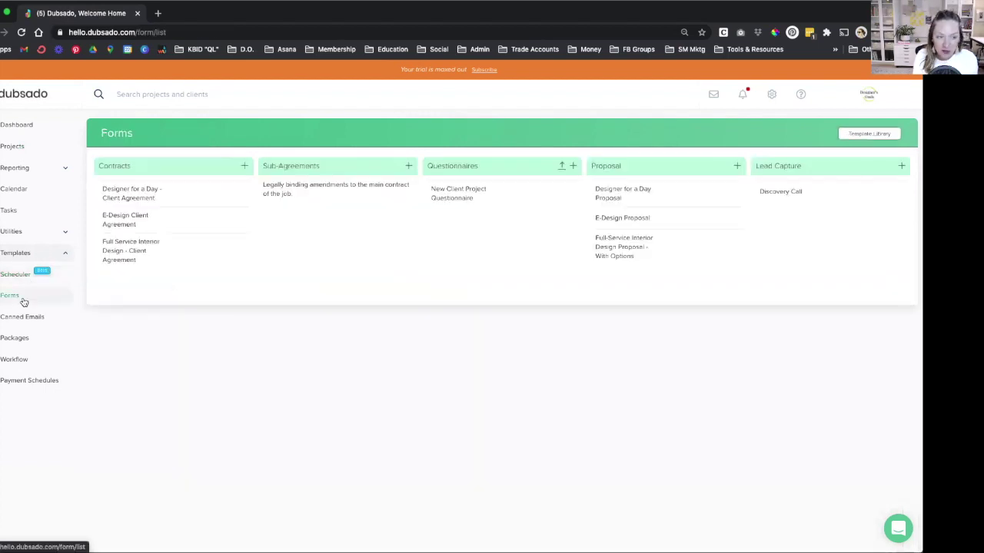
{"action": "left_click", "coordinate": [776, 194]}
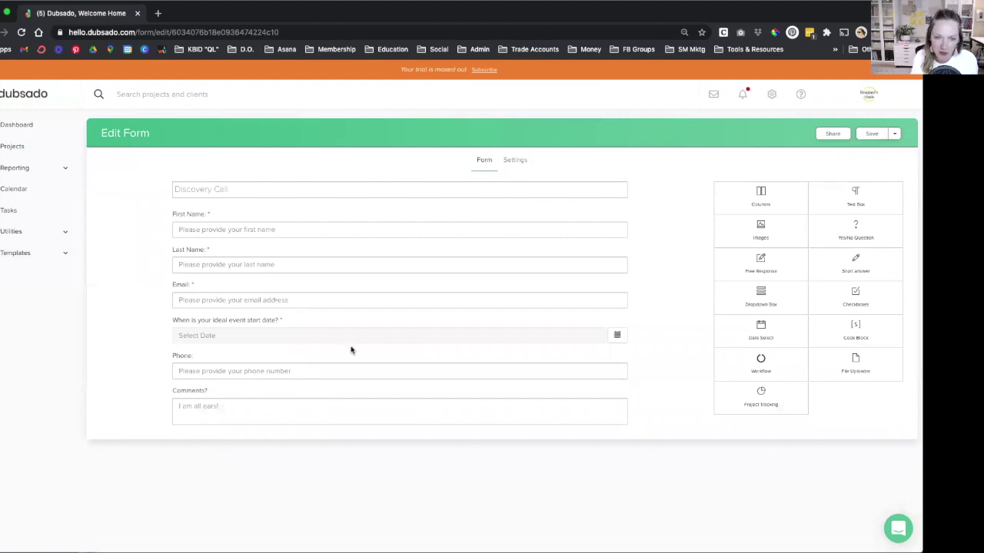
{"action": "scroll", "coordinate": [387, 411], "scroll_direction": "left", "scroll_amount": 5}
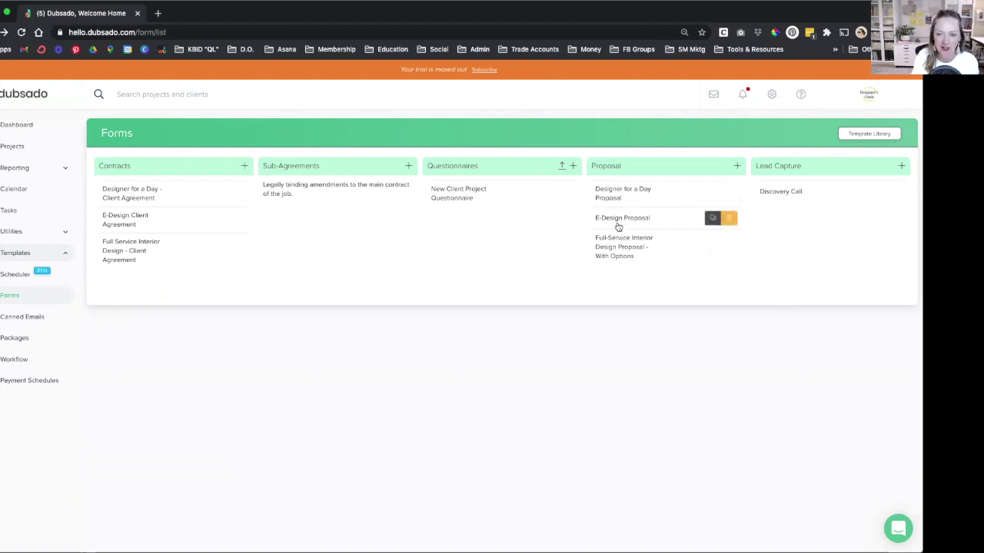
Step: Examine the layout of the Full-Service Interior Design Proposal - With Options form, including its package and add-on sections
{"action": "left_click", "coordinate": [615, 252]}
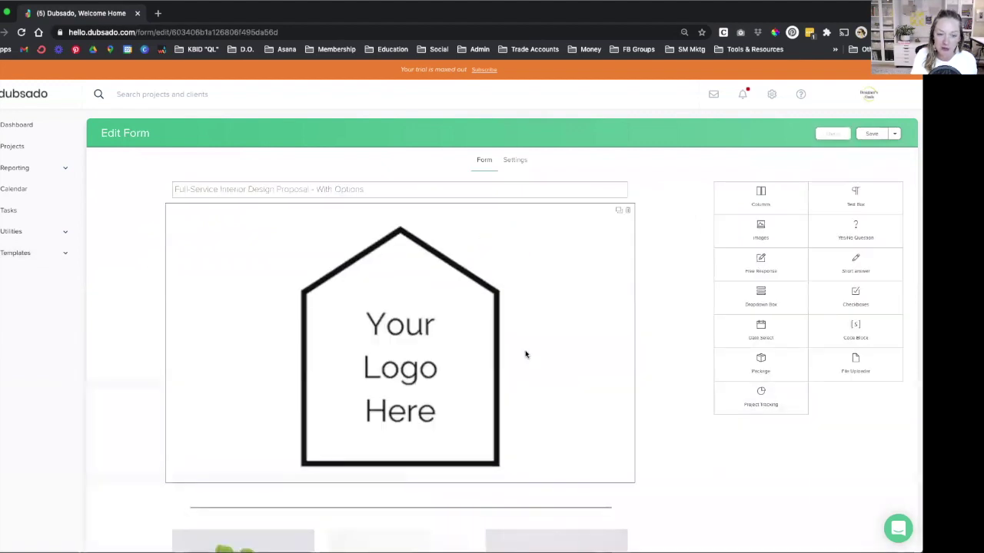
{"action": "scroll", "coordinate": [446, 364], "scroll_direction": "down", "scroll_amount": 3}
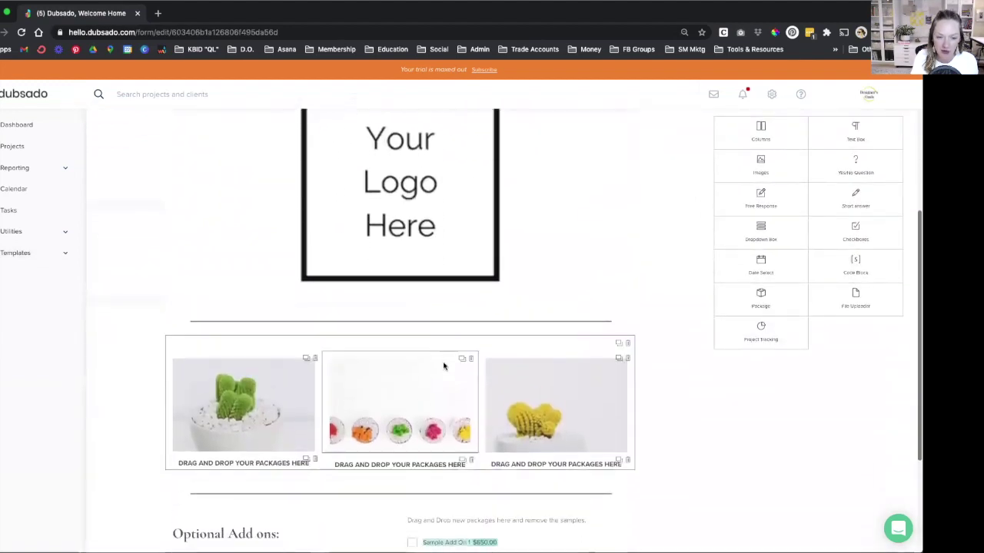
{"action": "scroll", "coordinate": [443, 366], "scroll_direction": "down", "scroll_amount": 3}
{"action": "scroll", "coordinate": [443, 366], "scroll_direction": "up", "scroll_amount": 5}
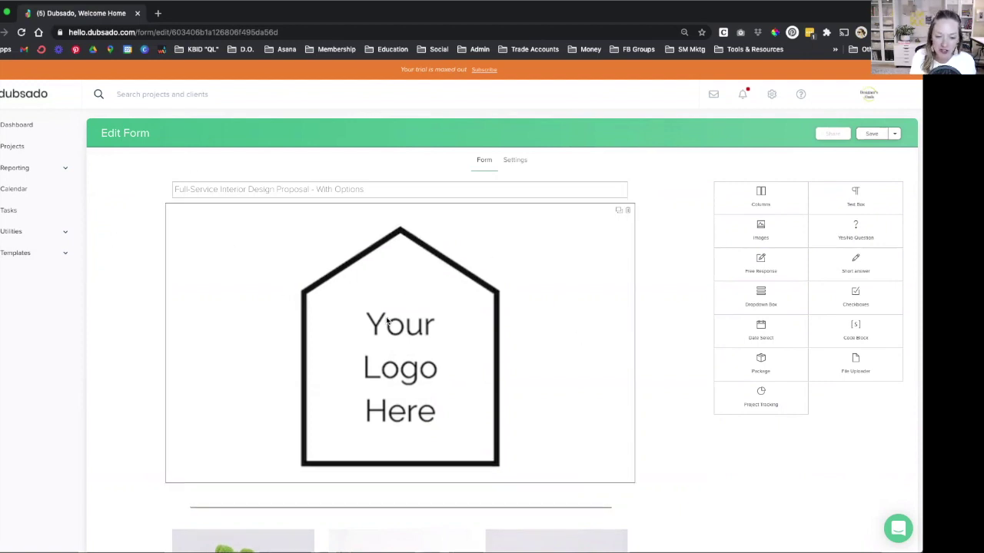
{"action": "scroll", "coordinate": [386, 323], "scroll_direction": "down", "scroll_amount": 4}
{"action": "scroll", "coordinate": [387, 323], "scroll_direction": "up", "scroll_amount": 4}
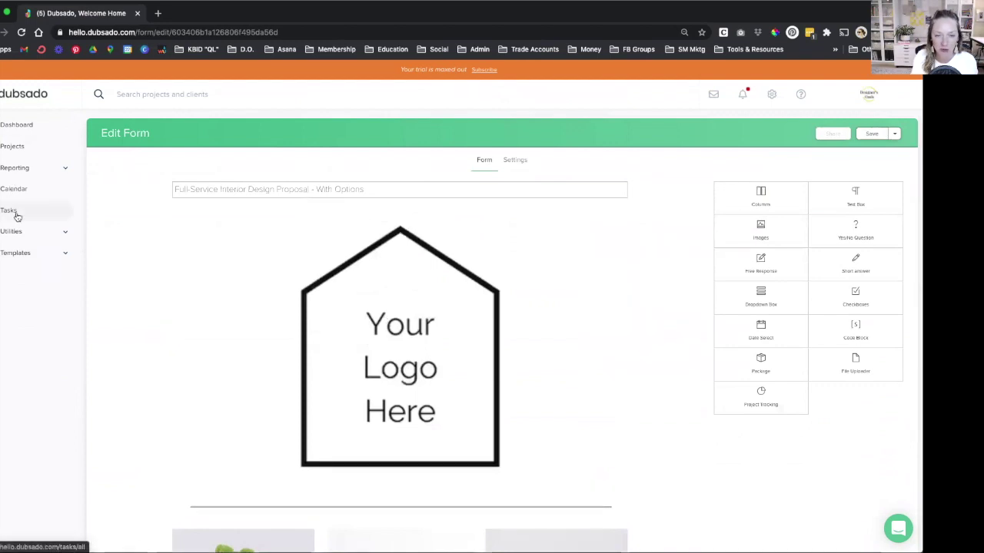
Step: Review the canned email templates and the E-Design and Designer for a Day packages
{"action": "left_click", "coordinate": [23, 254]}
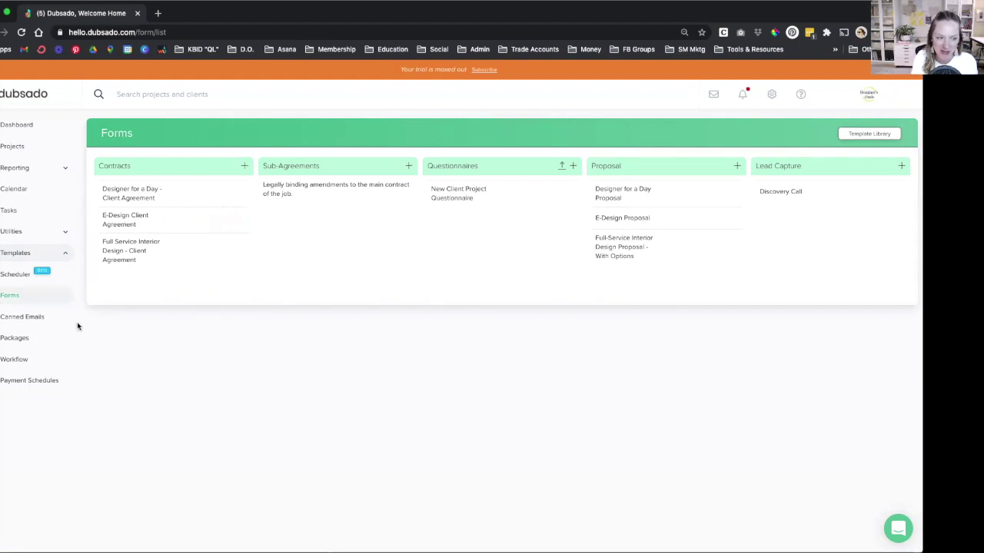
{"action": "left_click", "coordinate": [23, 317]}
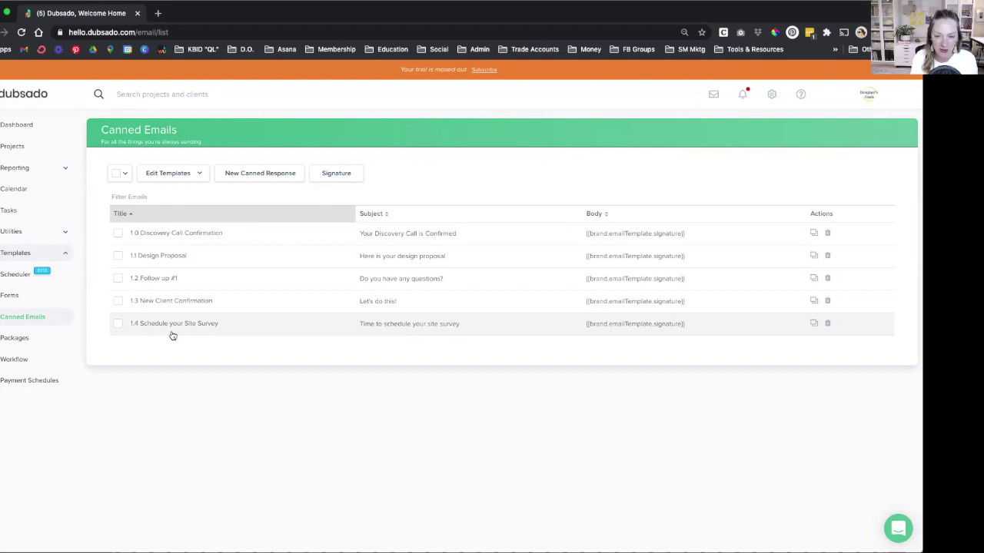
{"action": "left_click", "coordinate": [16, 338]}
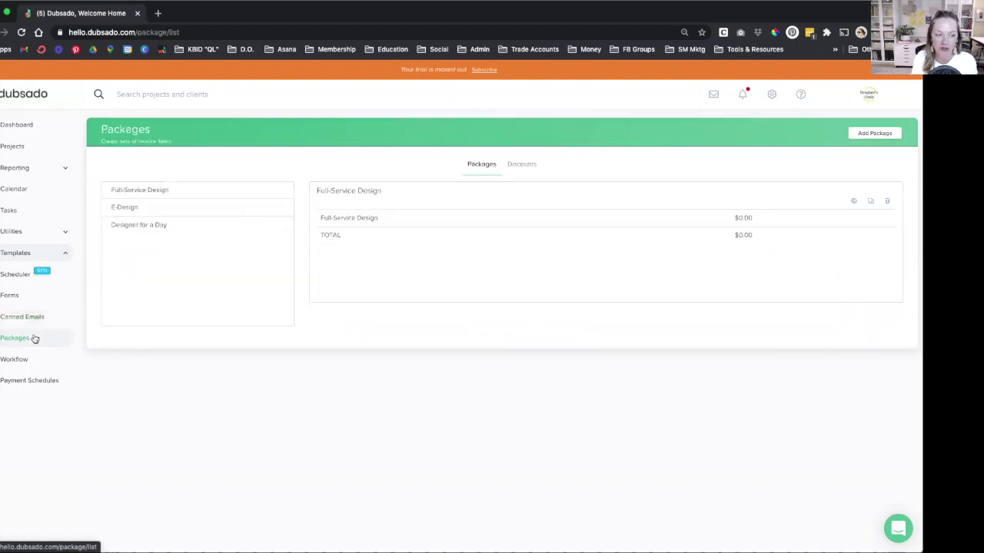
{"action": "left_click", "coordinate": [131, 212]}
{"action": "left_click", "coordinate": [132, 224]}
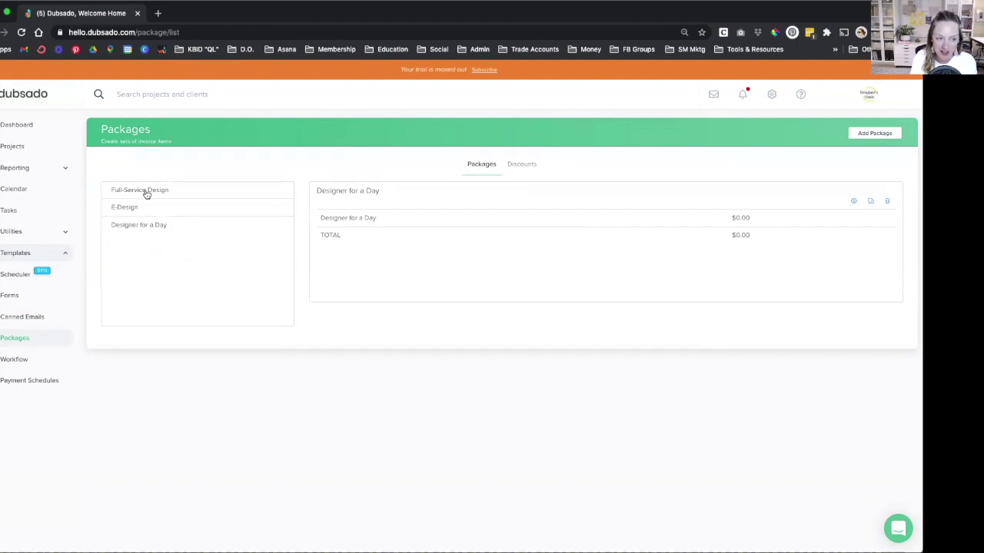
Step: Revisit the form templates and view the actions in the Full-Service Client workflow template
{"action": "left_click", "coordinate": [16, 298]}
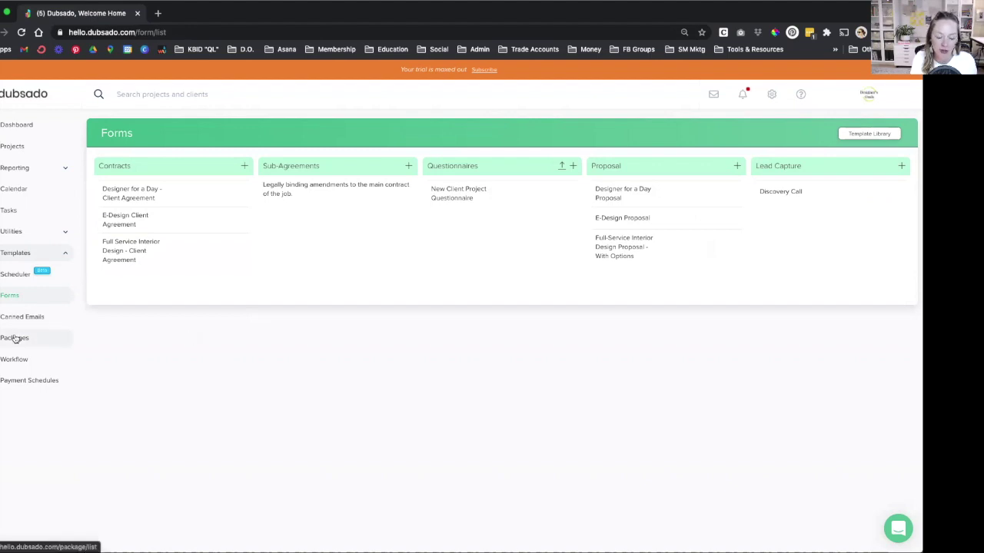
{"action": "left_click", "coordinate": [15, 365]}
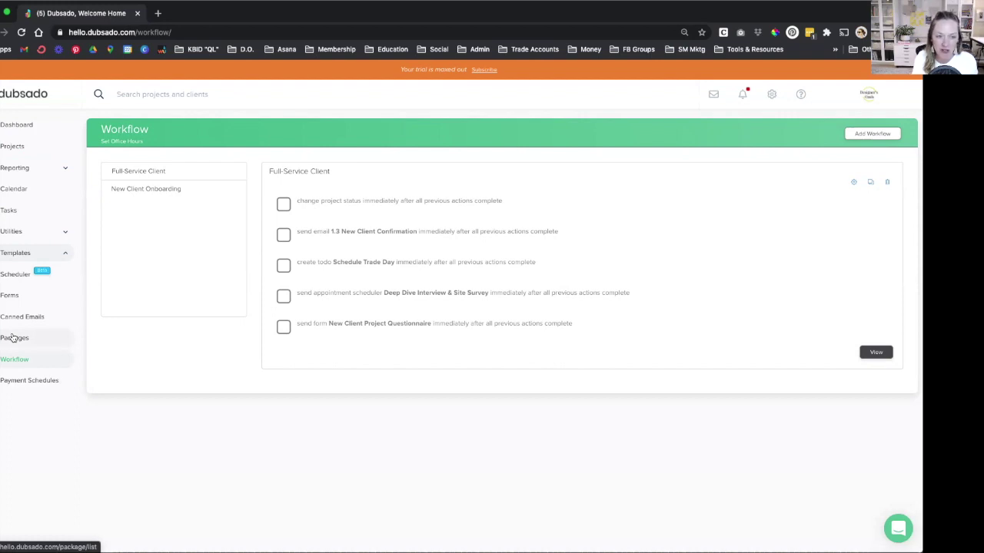
Step: Browse the form template library for ready-made questionnaires, contracts and proposals
{"action": "left_click", "coordinate": [9, 295]}
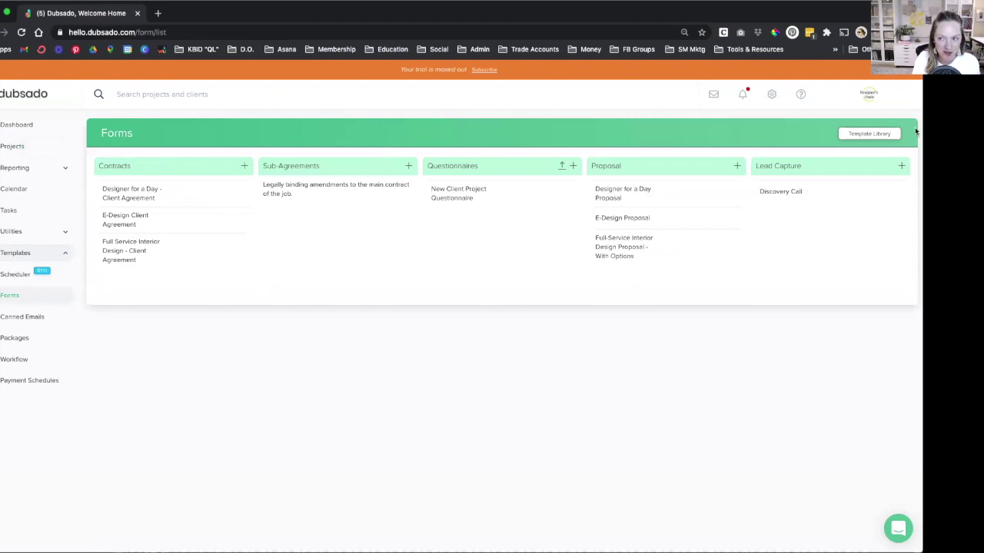
{"action": "left_click", "coordinate": [862, 134]}
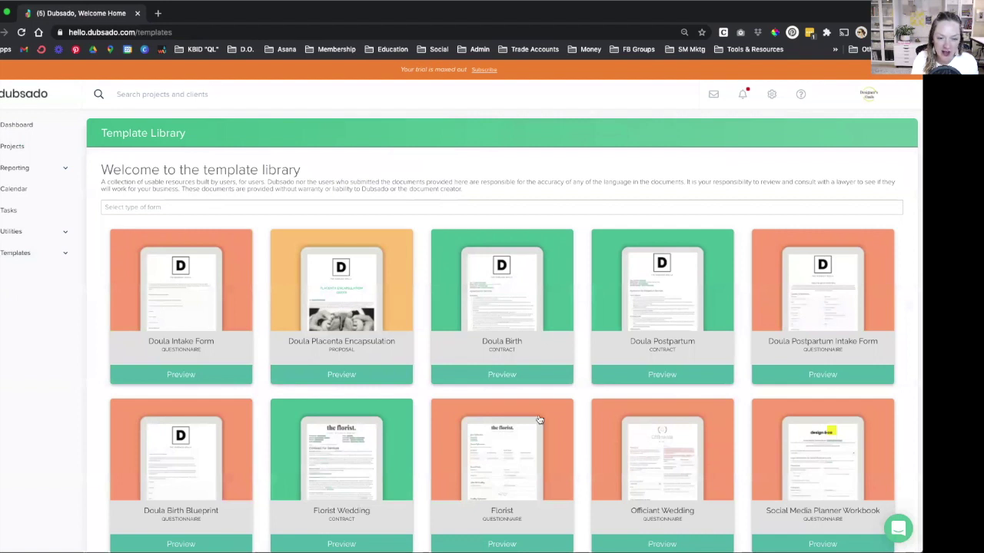
{"action": "scroll", "coordinate": [540, 418], "scroll_direction": "down", "scroll_amount": 7}
{"action": "scroll", "coordinate": [539, 419], "scroll_direction": "down", "scroll_amount": 3}
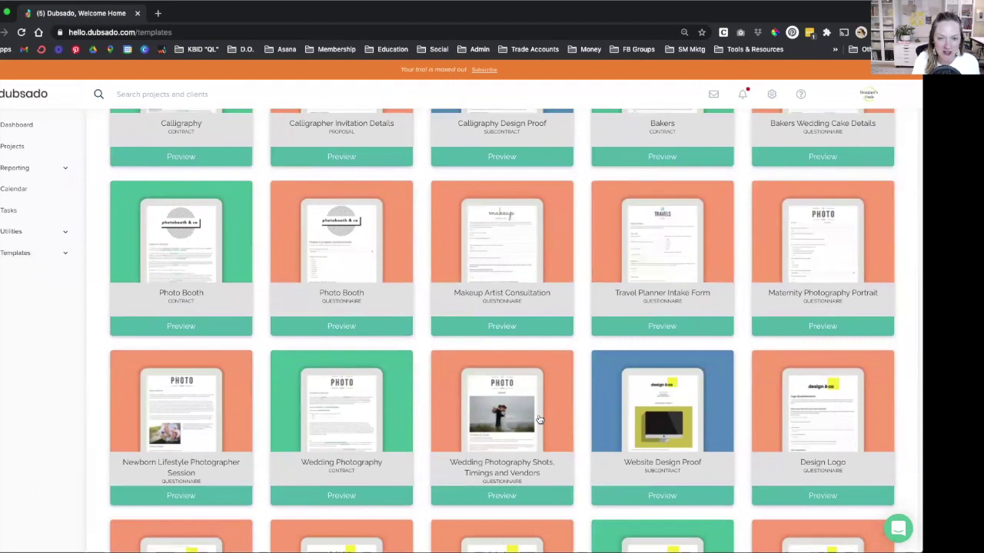
{"action": "scroll", "coordinate": [539, 419], "scroll_direction": "up", "scroll_amount": 10}
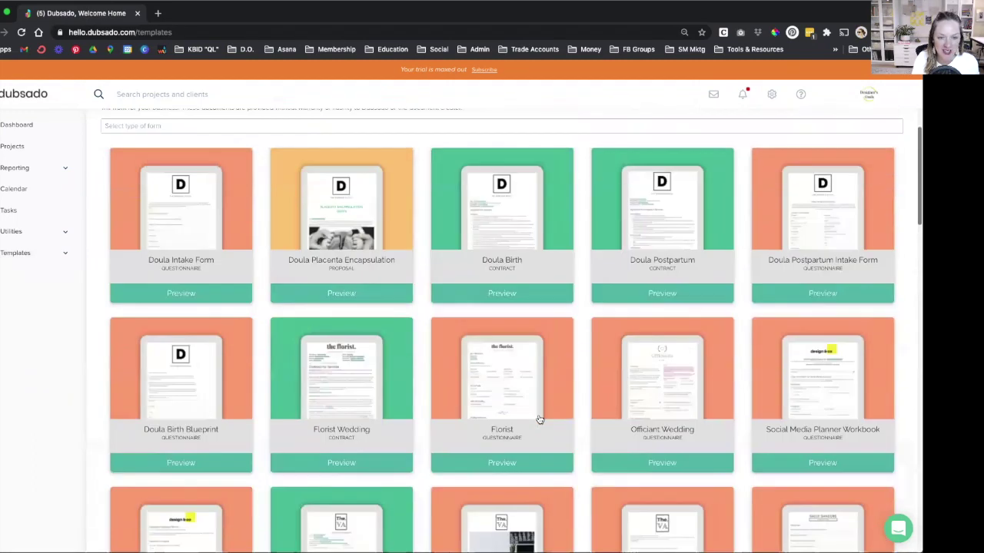
Step: Return to the projects list, open the Aspen Modern Cabin job and examine its project details, including the referral source options
{"action": "key", "text": "super+bracketleft"}
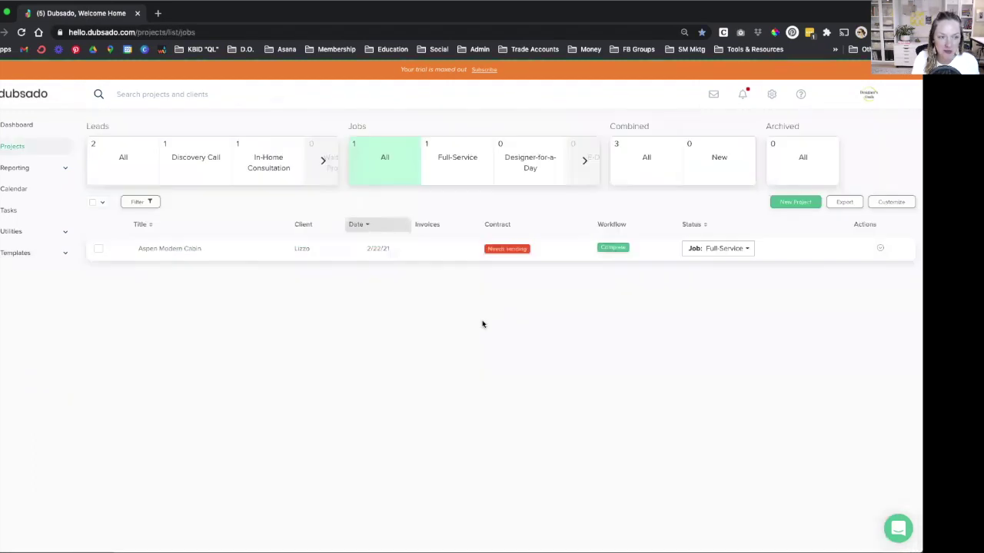
{"action": "left_click", "coordinate": [249, 256]}
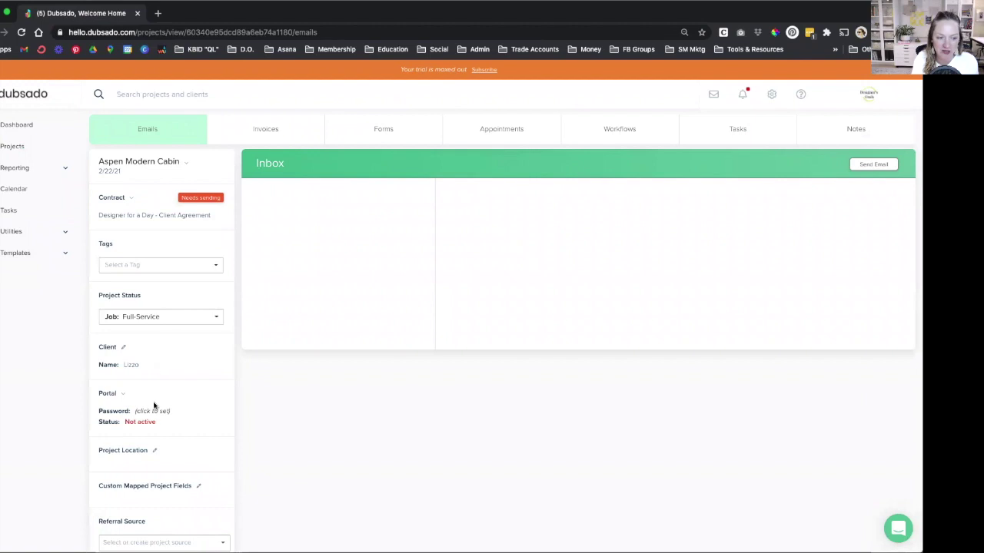
{"action": "scroll", "coordinate": [146, 382], "scroll_direction": "down", "scroll_amount": 1}
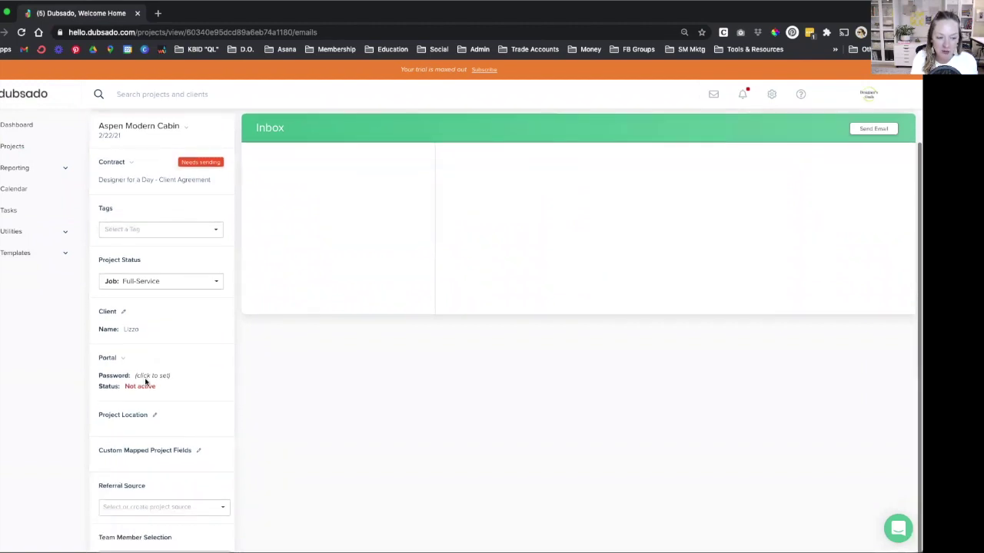
{"action": "left_click", "coordinate": [182, 506]}
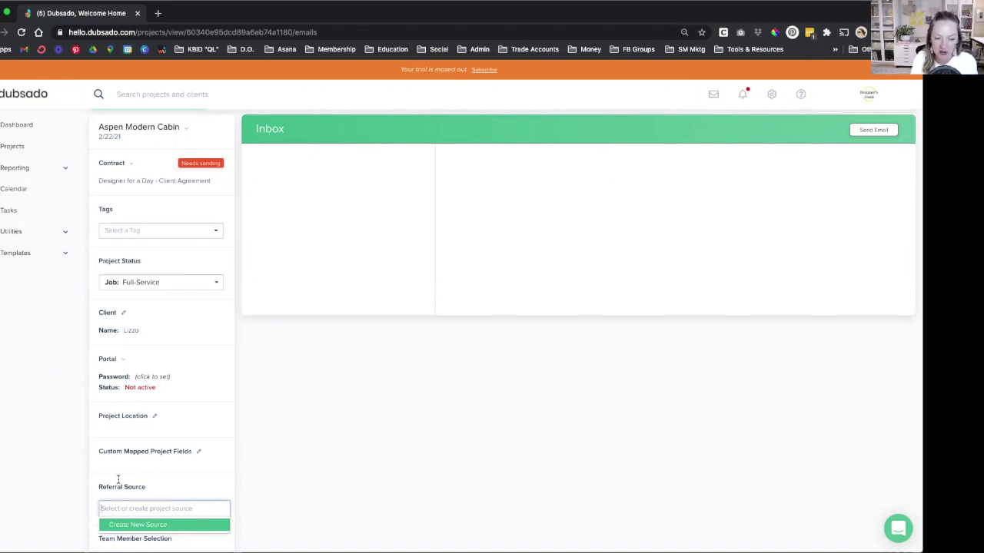
{"action": "left_click", "coordinate": [325, 454]}
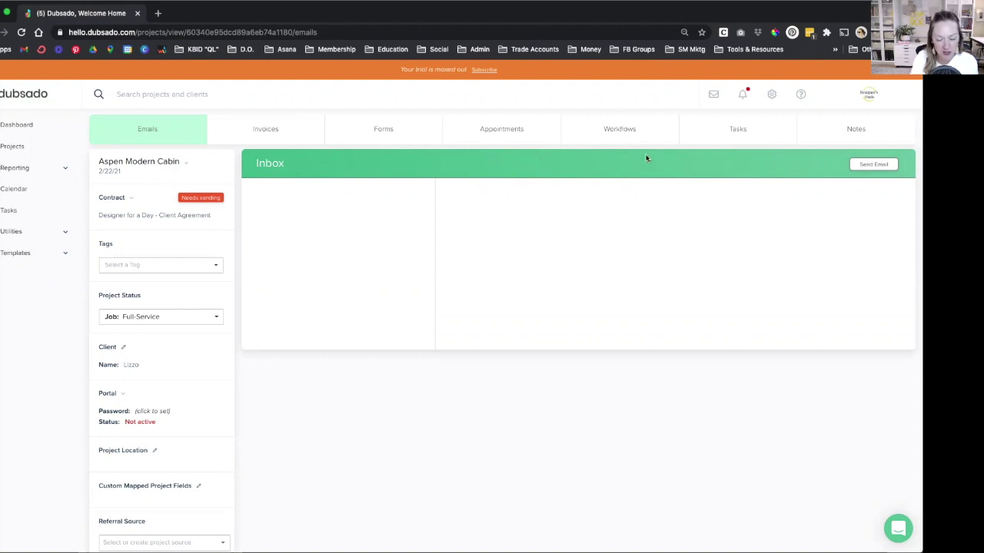
Step: Apply the Full-Service Client workflow to the Aspen Modern Cabin project
{"action": "left_click", "coordinate": [589, 141]}
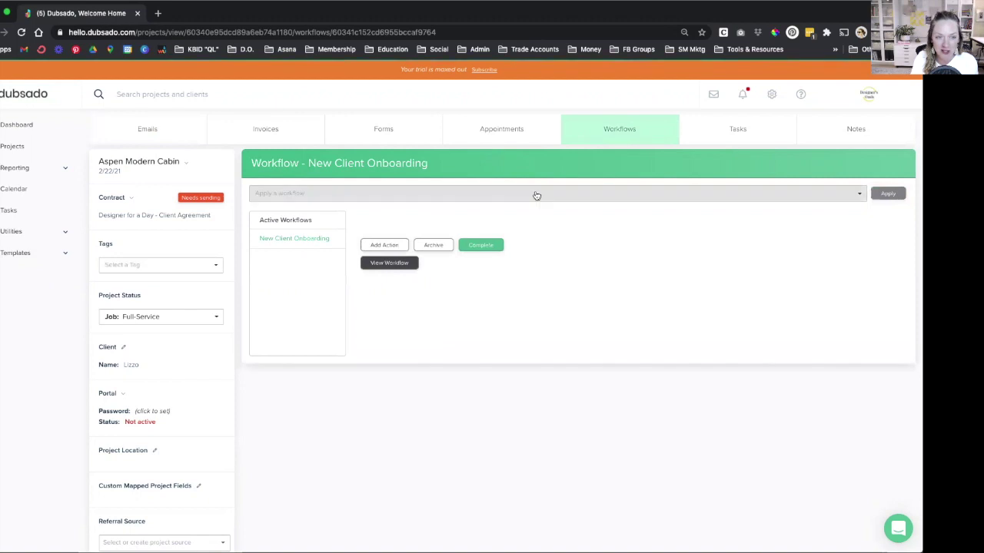
{"action": "left_click", "coordinate": [477, 197]}
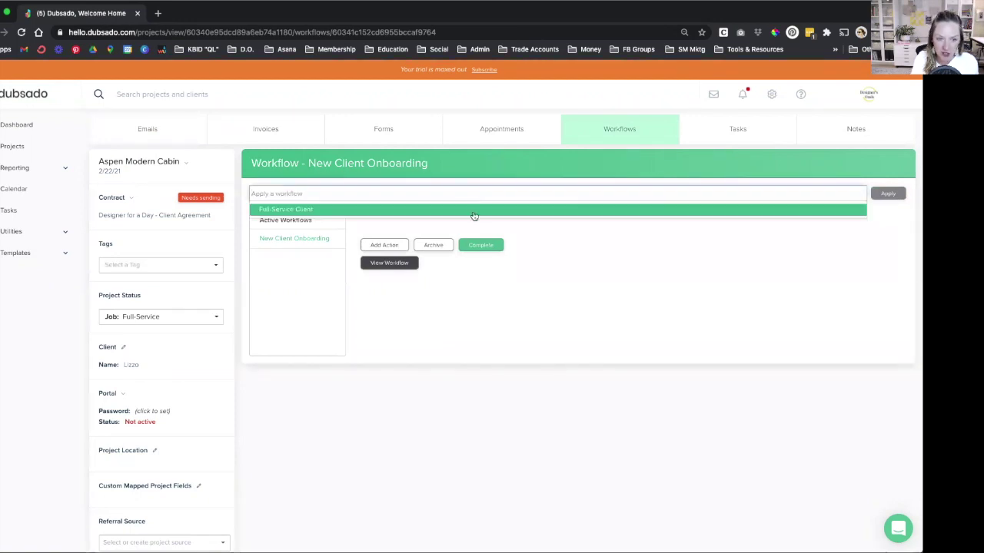
{"action": "left_click", "coordinate": [458, 312]}
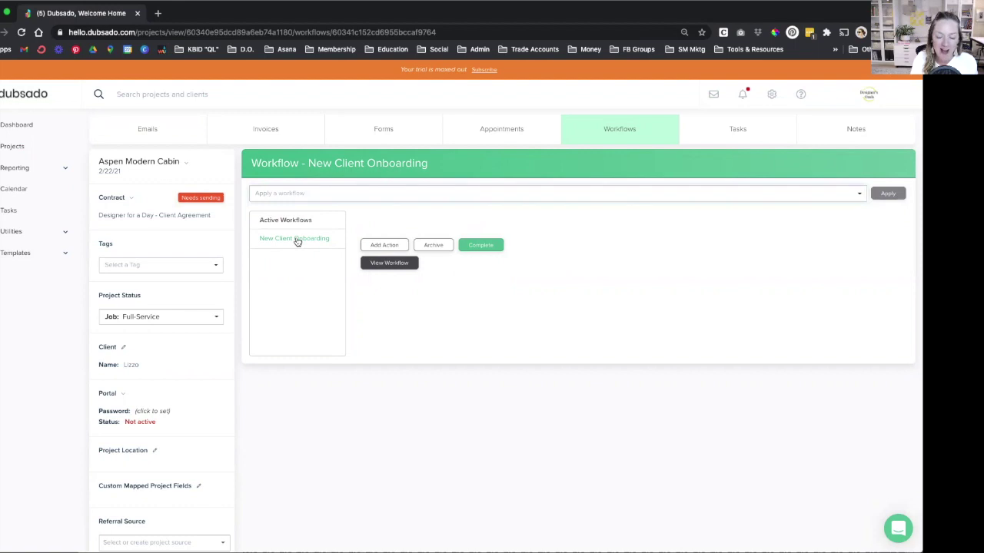
{"action": "left_click", "coordinate": [346, 196]}
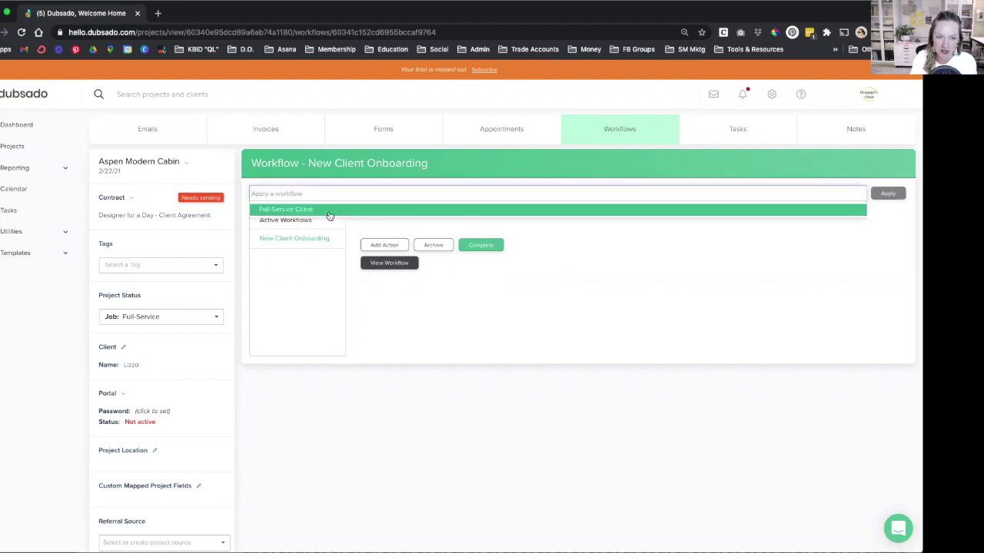
{"action": "left_click", "coordinate": [329, 210]}
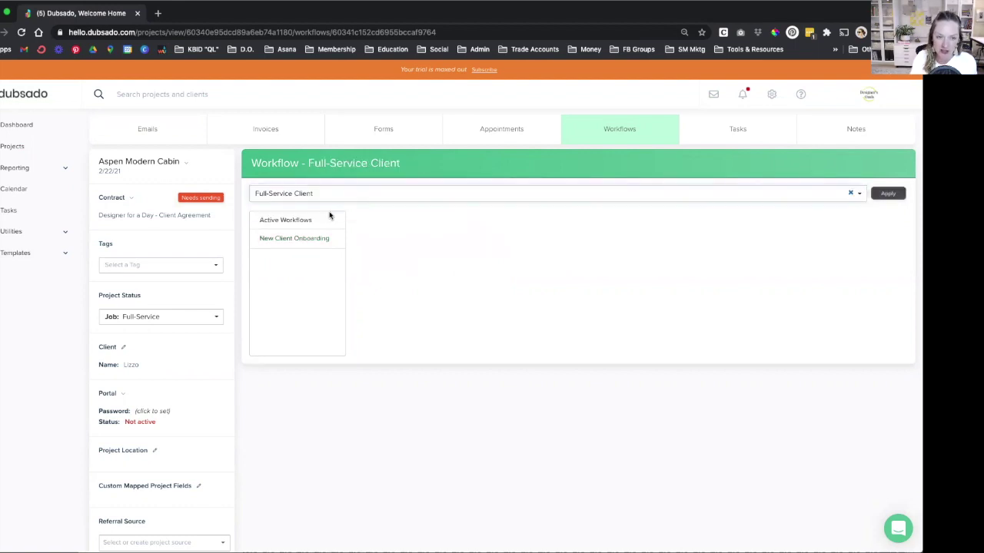
{"action": "left_click", "coordinate": [889, 195]}
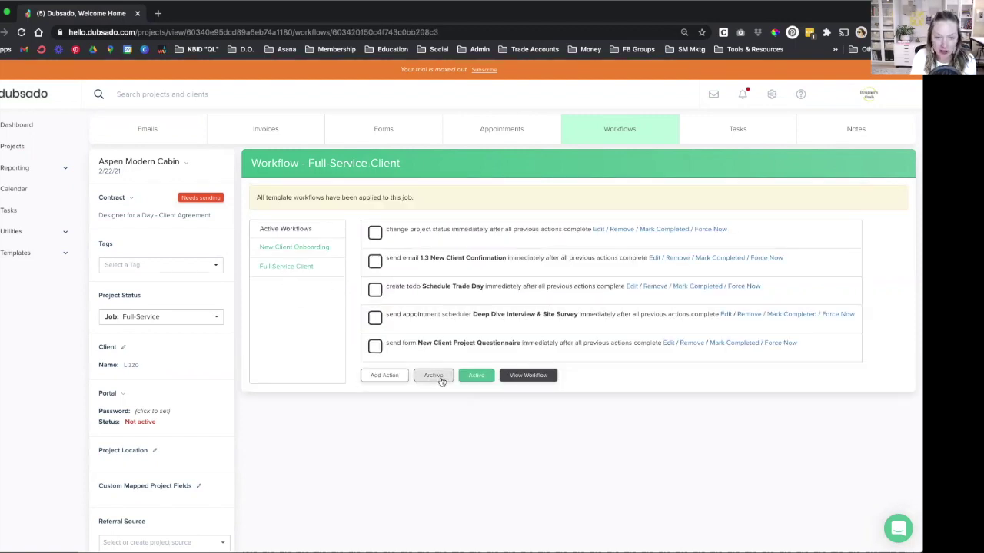
Step: Open the project's New Client Project Questionnaire for editing, review its questions from contact information to family details, and save the form
{"action": "left_click", "coordinate": [468, 343]}
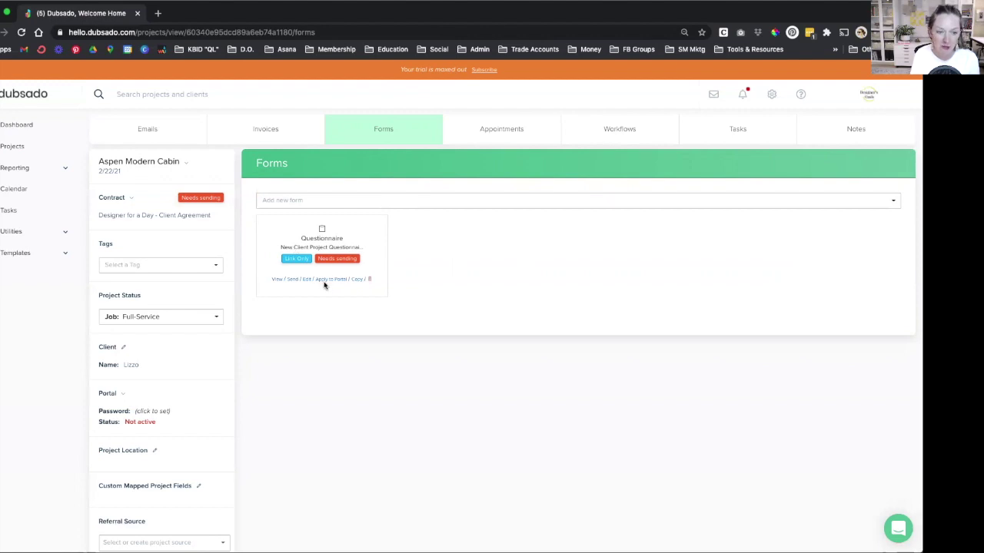
{"action": "left_click", "coordinate": [306, 279]}
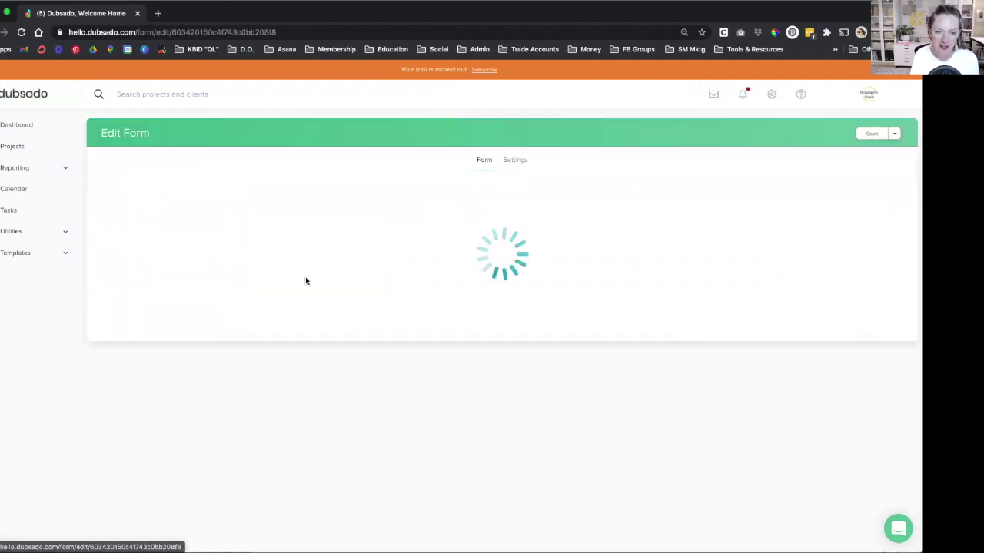
{"action": "scroll", "coordinate": [317, 438], "scroll_direction": "down", "scroll_amount": 15}
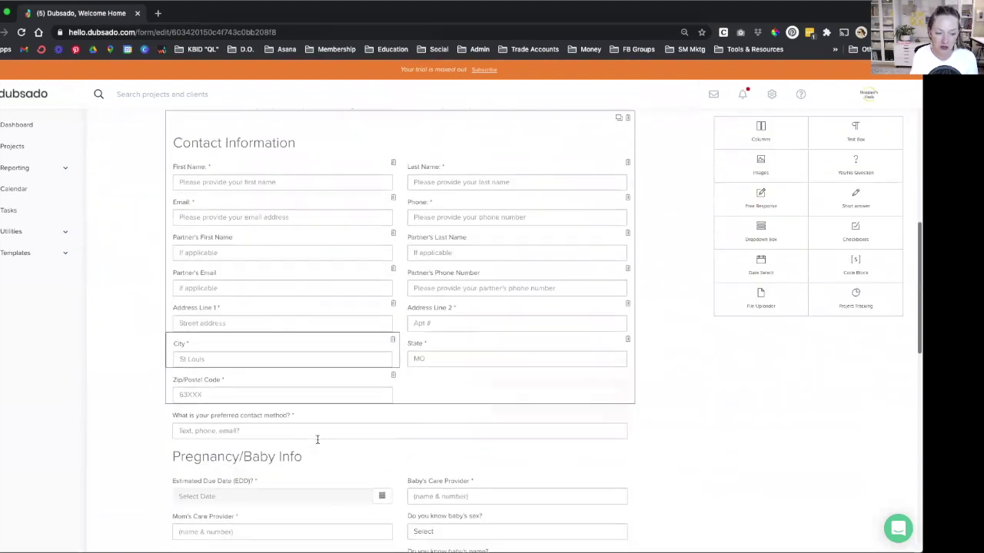
{"action": "scroll", "coordinate": [317, 438], "scroll_direction": "down", "scroll_amount": 5}
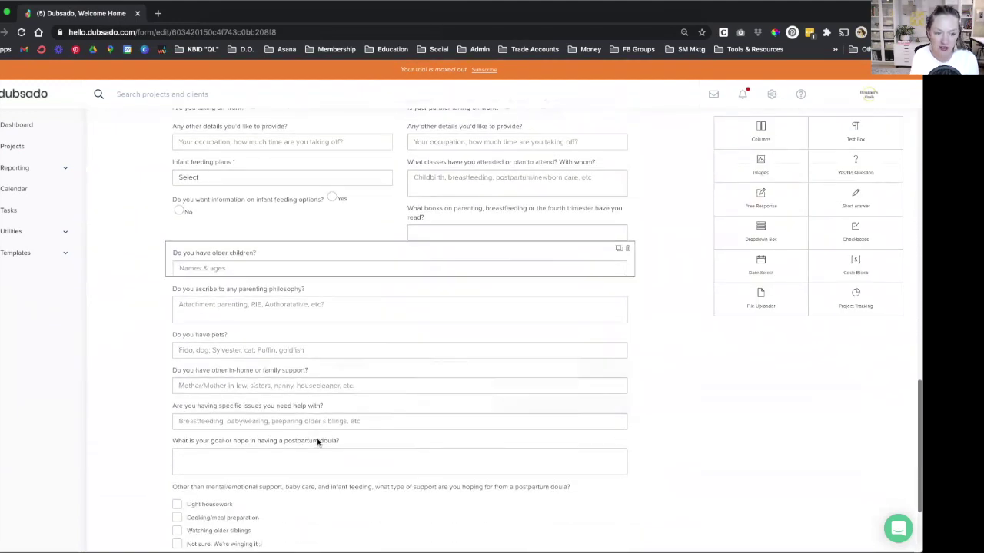
{"action": "scroll", "coordinate": [317, 442], "scroll_direction": "up", "scroll_amount": 2}
{"action": "scroll", "coordinate": [317, 441], "scroll_direction": "up", "scroll_amount": 18}
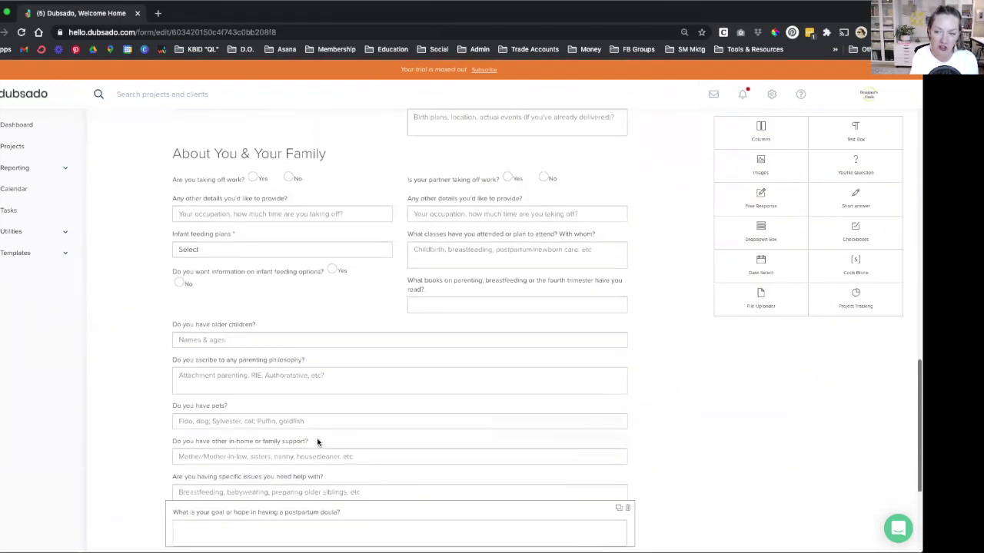
{"action": "left_click", "coordinate": [873, 135]}
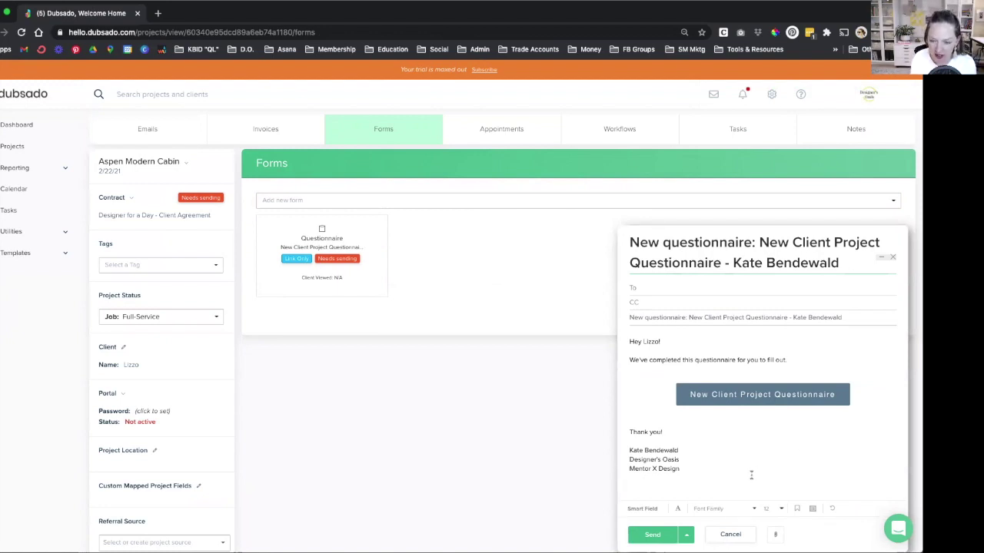
Step: Load the 1.2 Follow up #1 saved reply into the questionnaire email and add a link to the New Client Project Questionnaire
{"action": "left_click", "coordinate": [797, 509]}
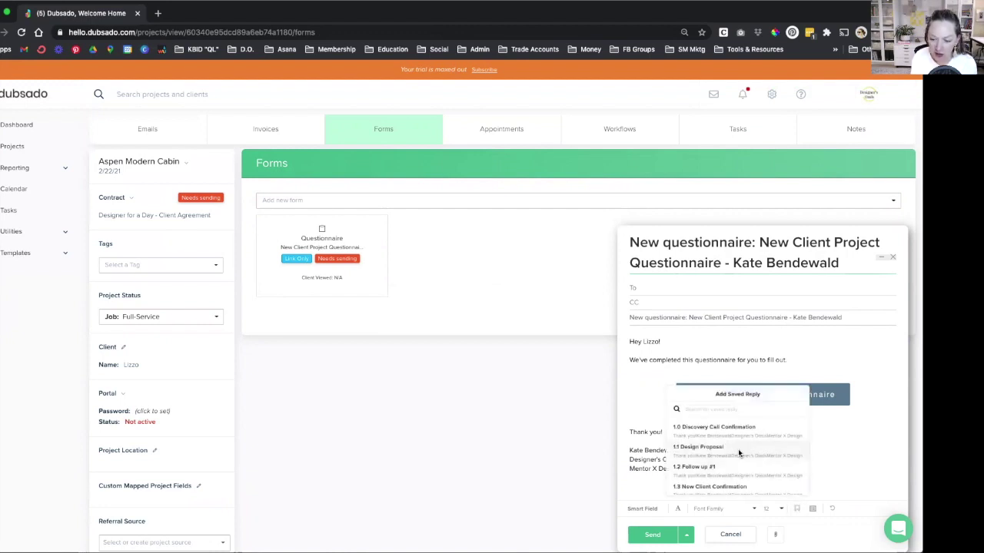
{"action": "scroll", "coordinate": [738, 451], "scroll_direction": "down", "scroll_amount": 1}
{"action": "scroll", "coordinate": [738, 452], "scroll_direction": "up", "scroll_amount": 1}
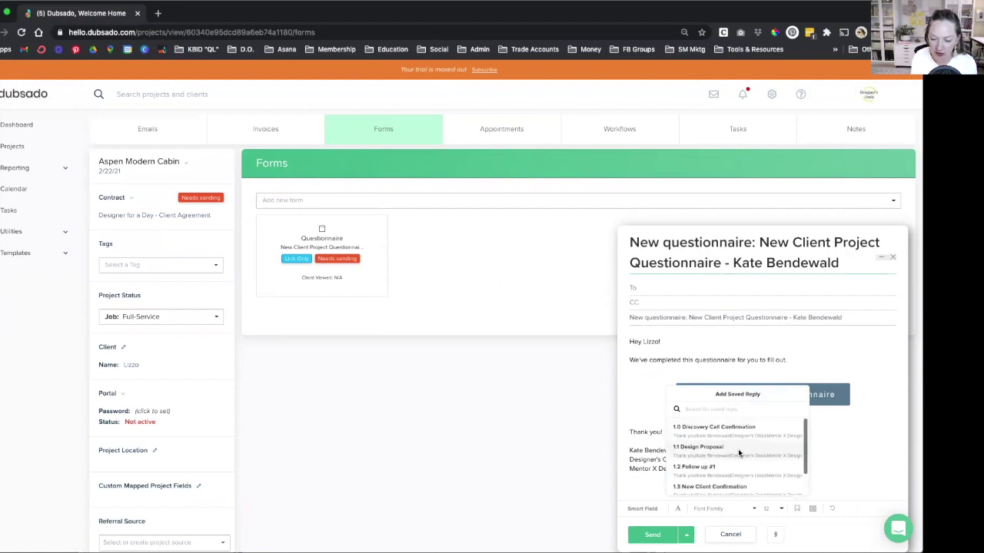
{"action": "scroll", "coordinate": [738, 449], "scroll_direction": "down", "scroll_amount": 1}
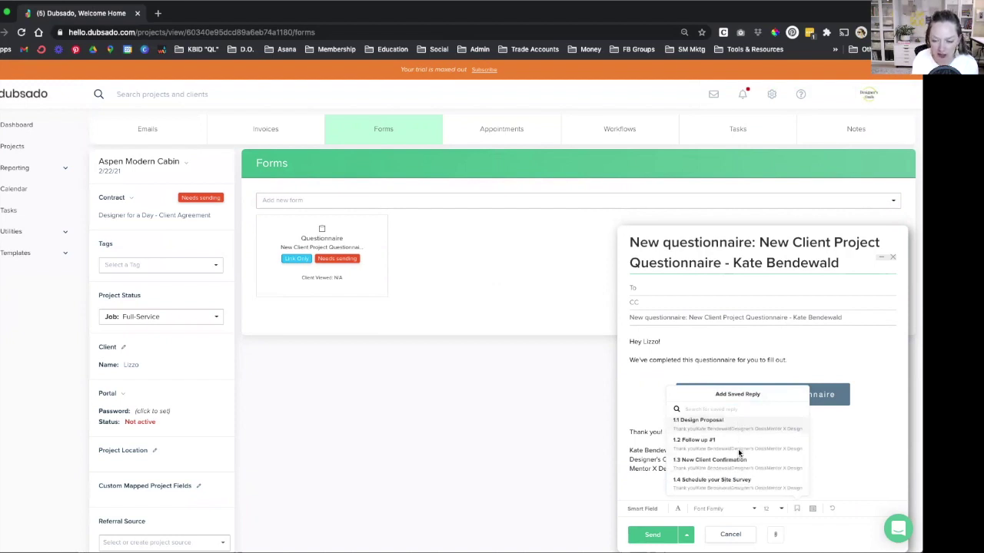
{"action": "left_click", "coordinate": [738, 448]}
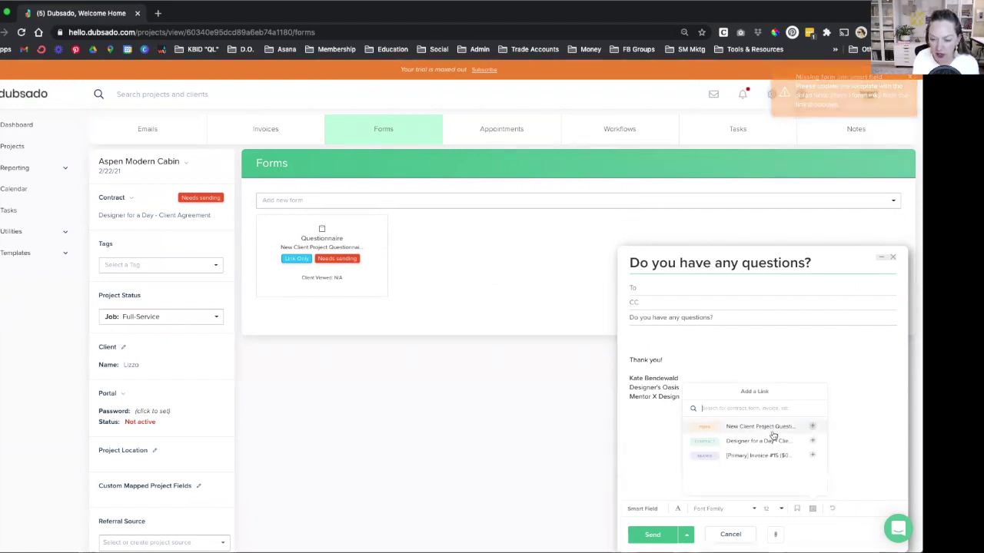
{"action": "left_click", "coordinate": [749, 427]}
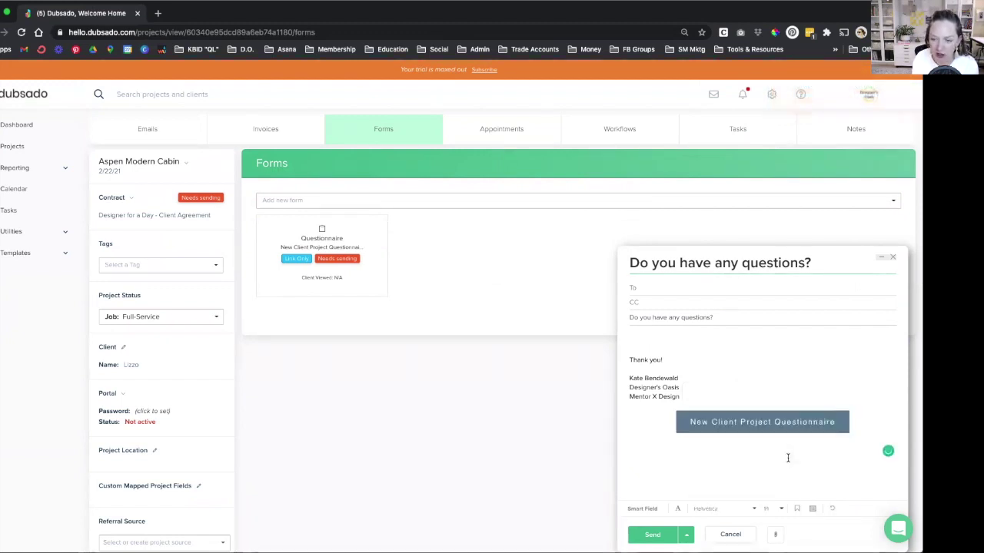
{"action": "left_click", "coordinate": [678, 427]}
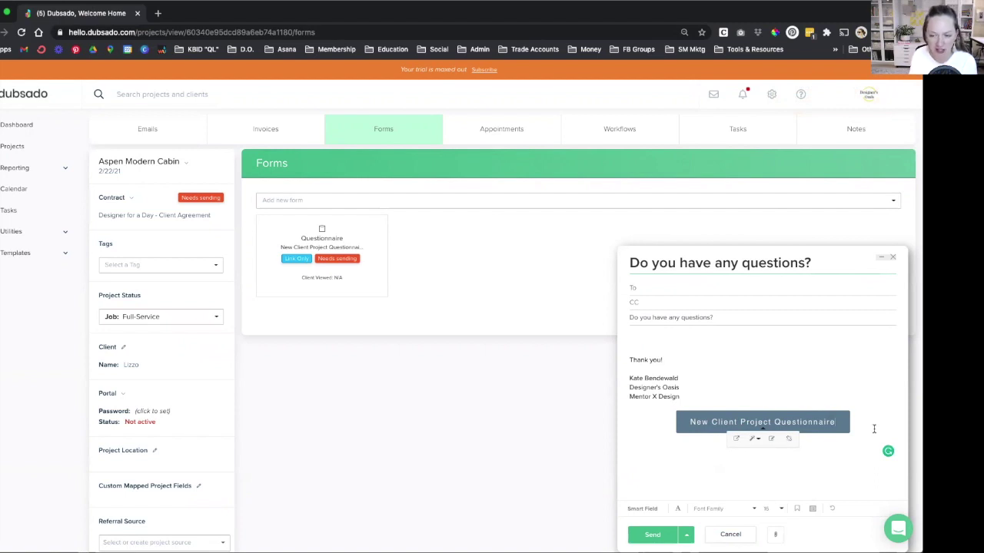
Step: Replace the email with the 1.0 Discovery Call Confirmation saved reply, add the client's first-name smart field and a comma as greeting, and close the draft unsent
{"action": "left_click", "coordinate": [795, 509]}
{"action": "left_click", "coordinate": [708, 428]}
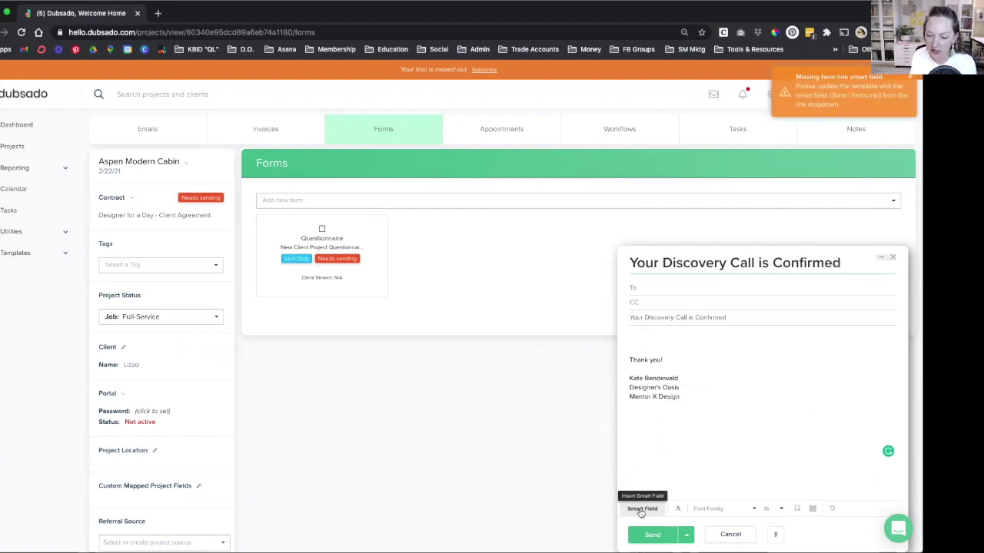
{"action": "left_click", "coordinate": [642, 509]}
{"action": "left_click", "coordinate": [665, 490]}
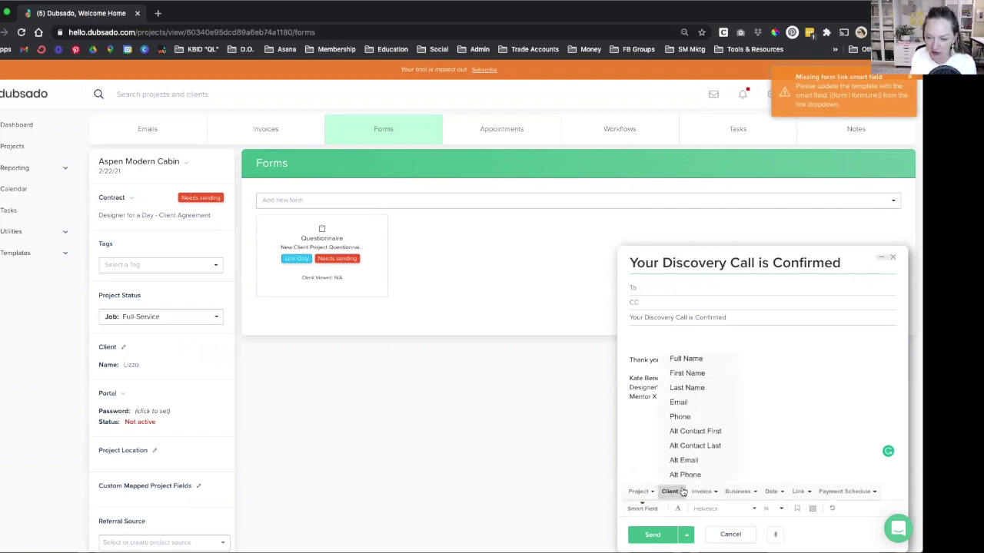
{"action": "left_click", "coordinate": [667, 372]}
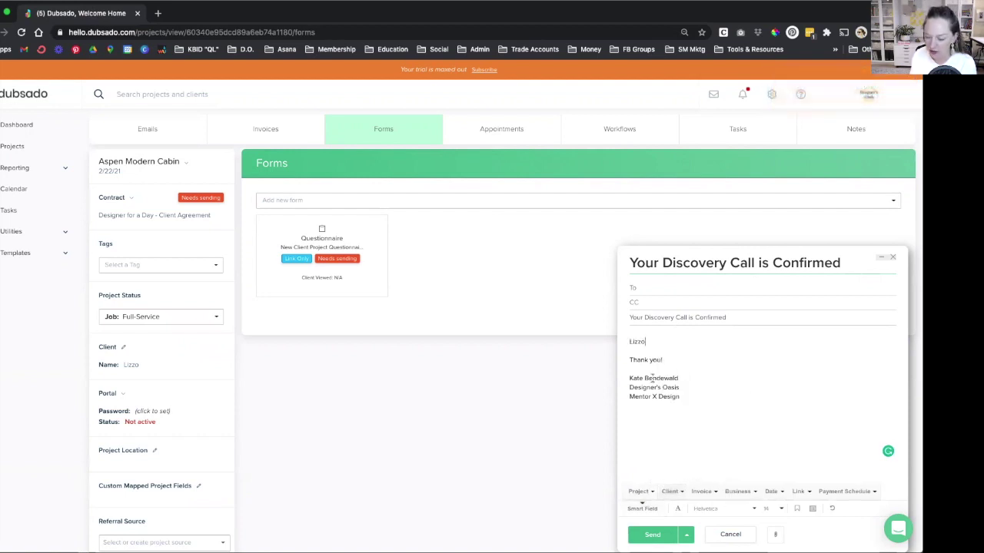
{"action": "type", "text": ","}
{"action": "key", "text": "Return"}
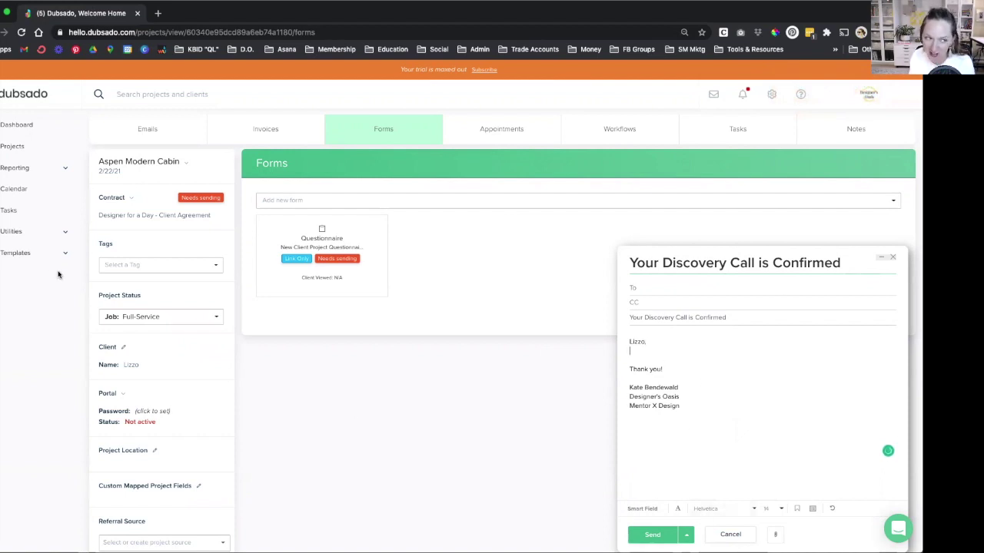
{"action": "left_click", "coordinate": [893, 258]}
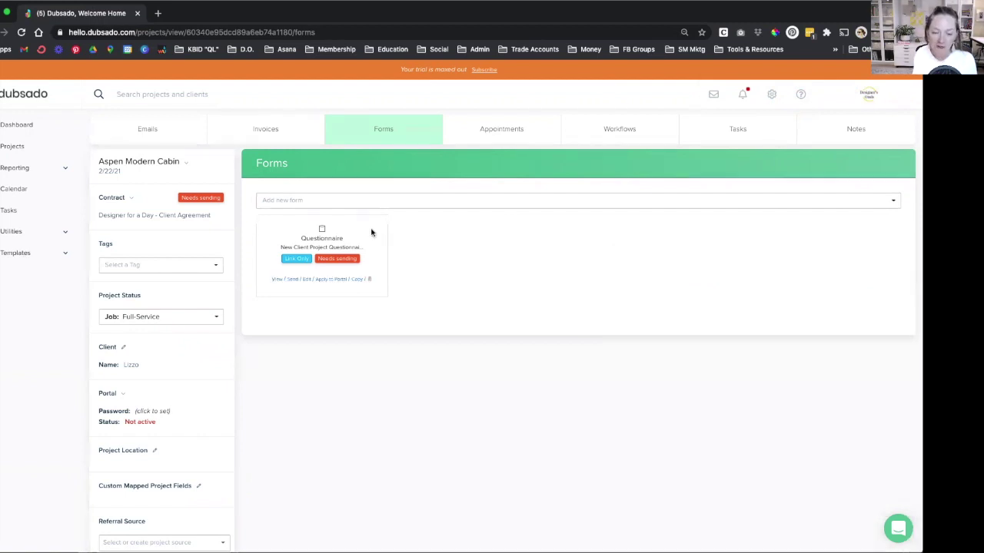